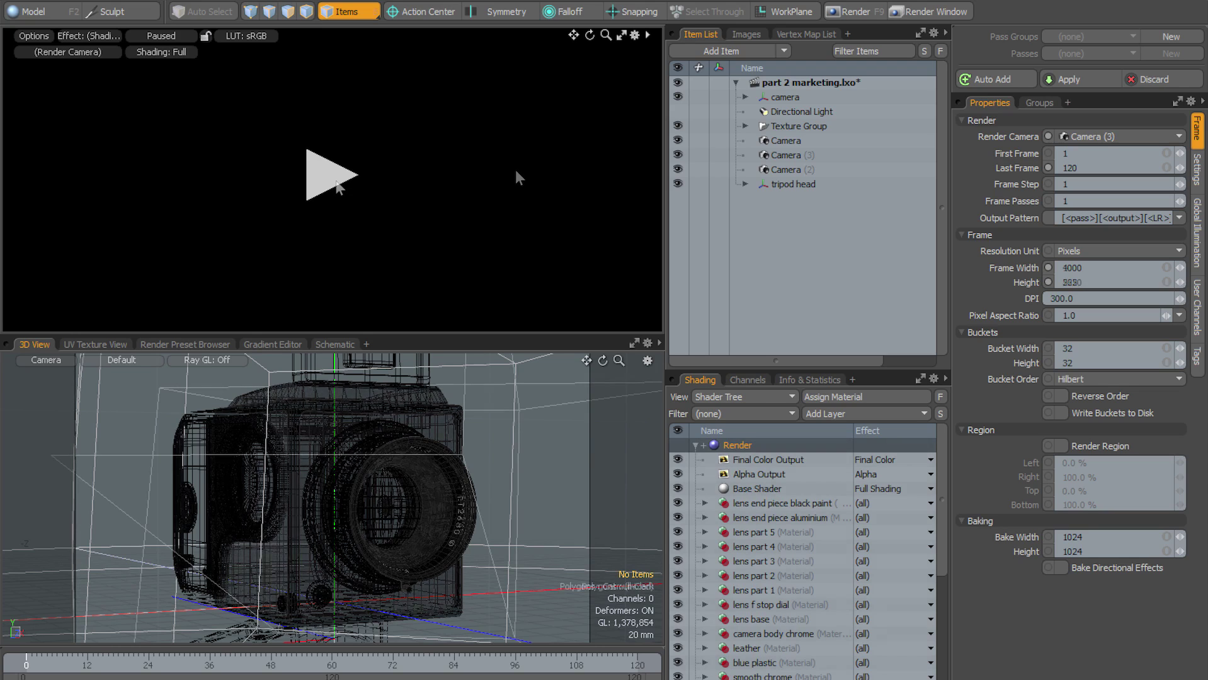
Start the paused lens preview render and toggle the Base Shader's visibility off, then on.
{"action": "left_click", "coordinate": [338, 188]}
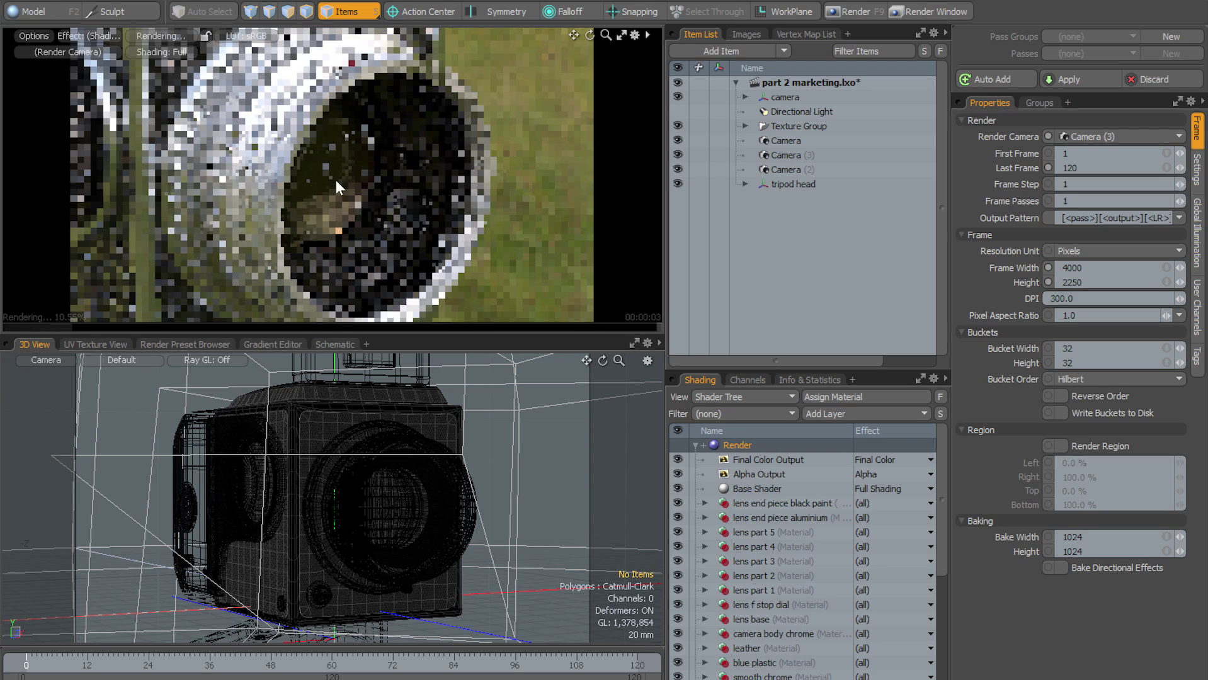
{"action": "left_click", "coordinate": [678, 488]}
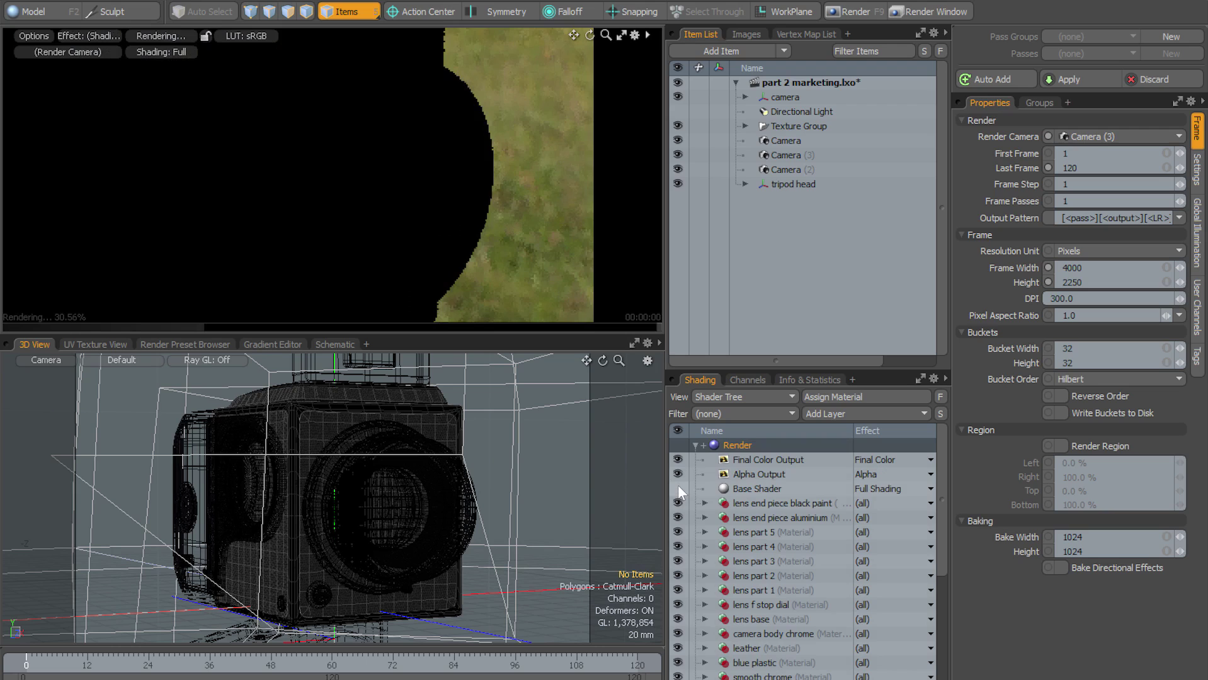
{"action": "left_click", "coordinate": [678, 489]}
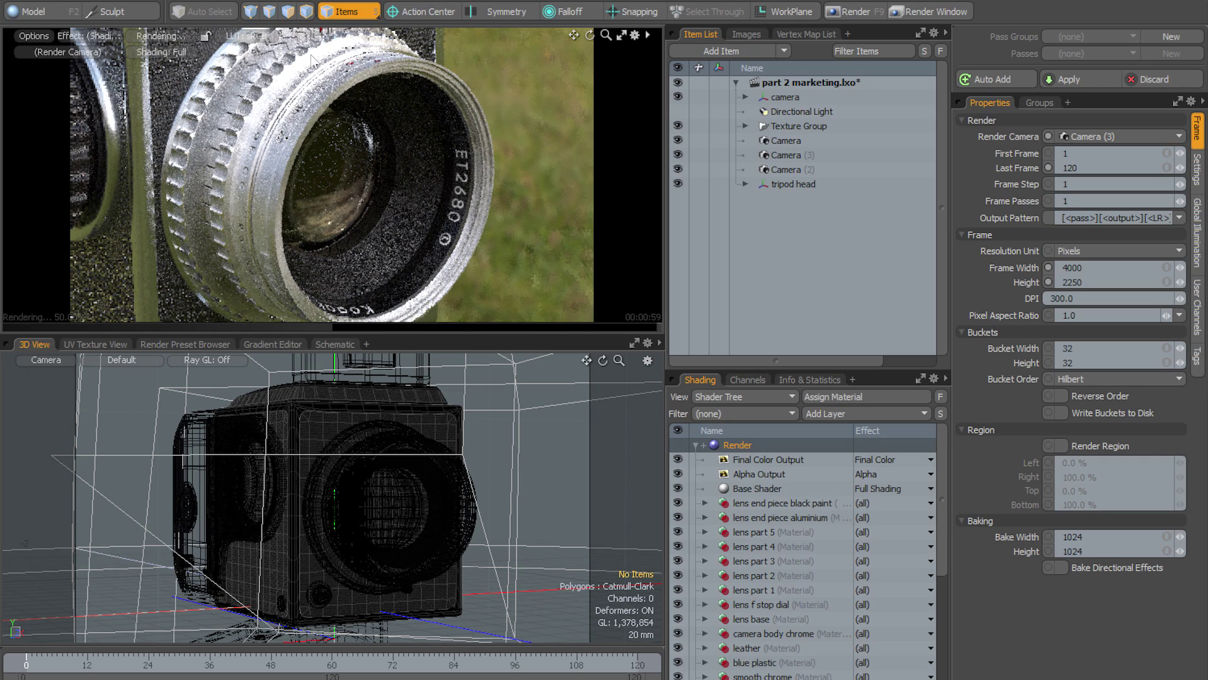
Lock the preview, then try selecting the Base Shader, another shader item and the tripod head, dismissing each warning.
{"action": "left_click", "coordinate": [204, 37]}
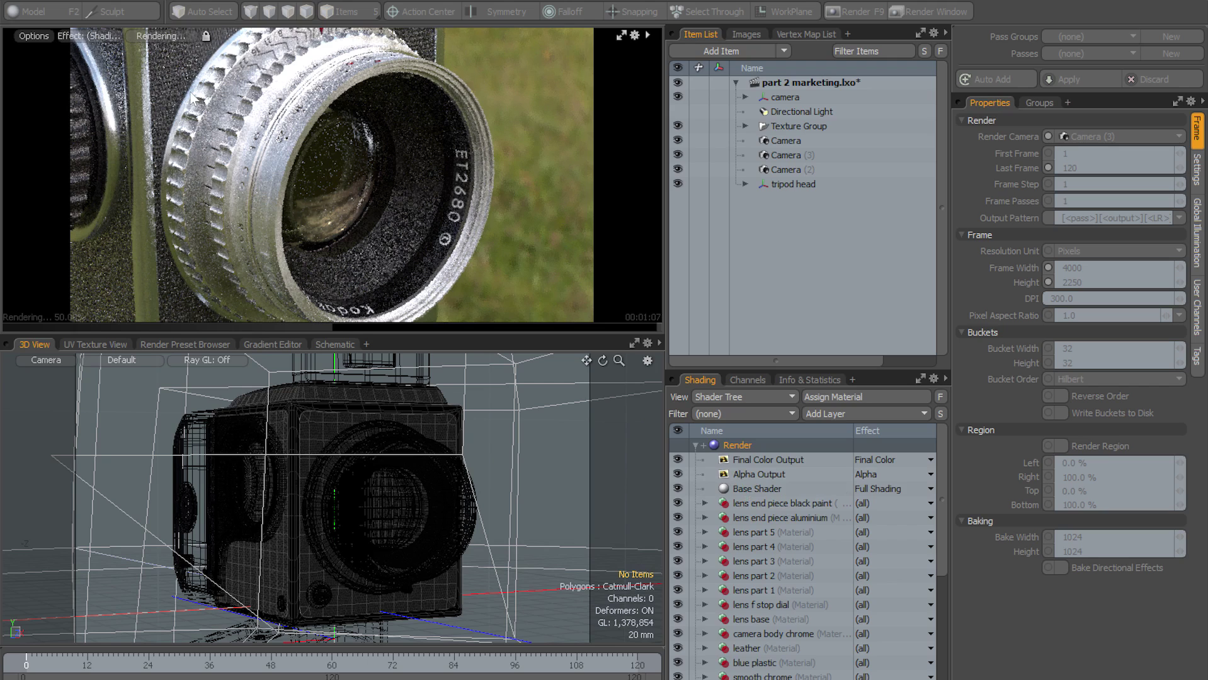
{"action": "left_click", "coordinate": [780, 487]}
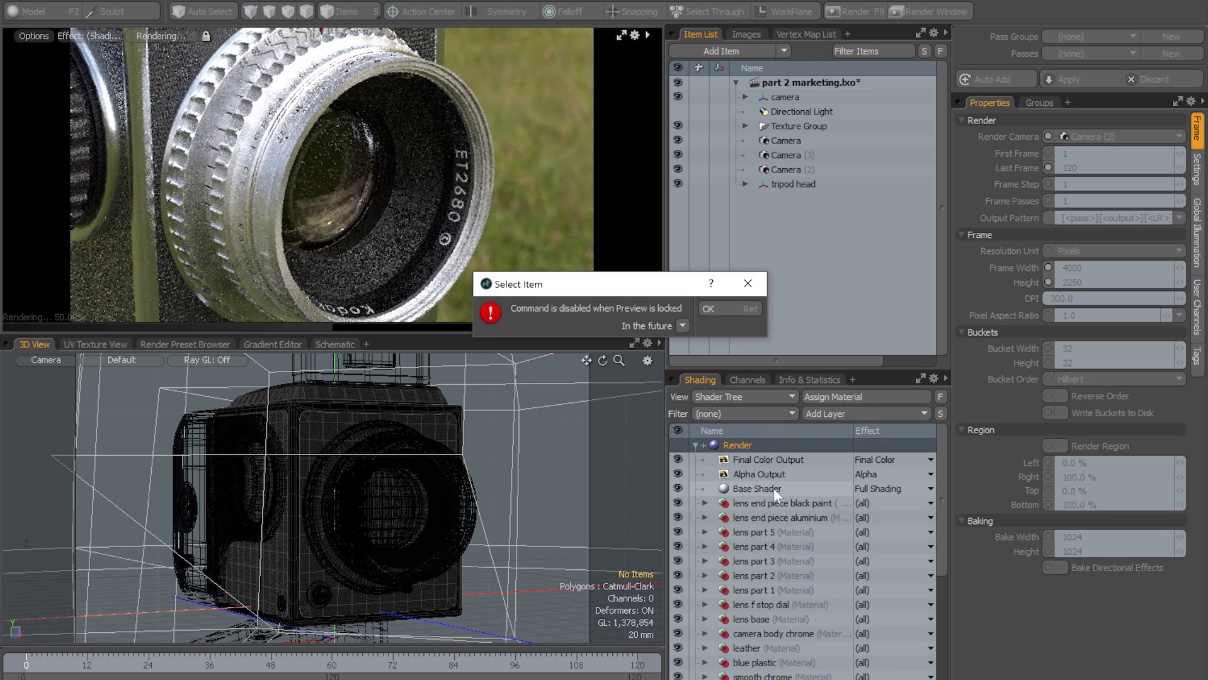
{"action": "left_click", "coordinate": [729, 308]}
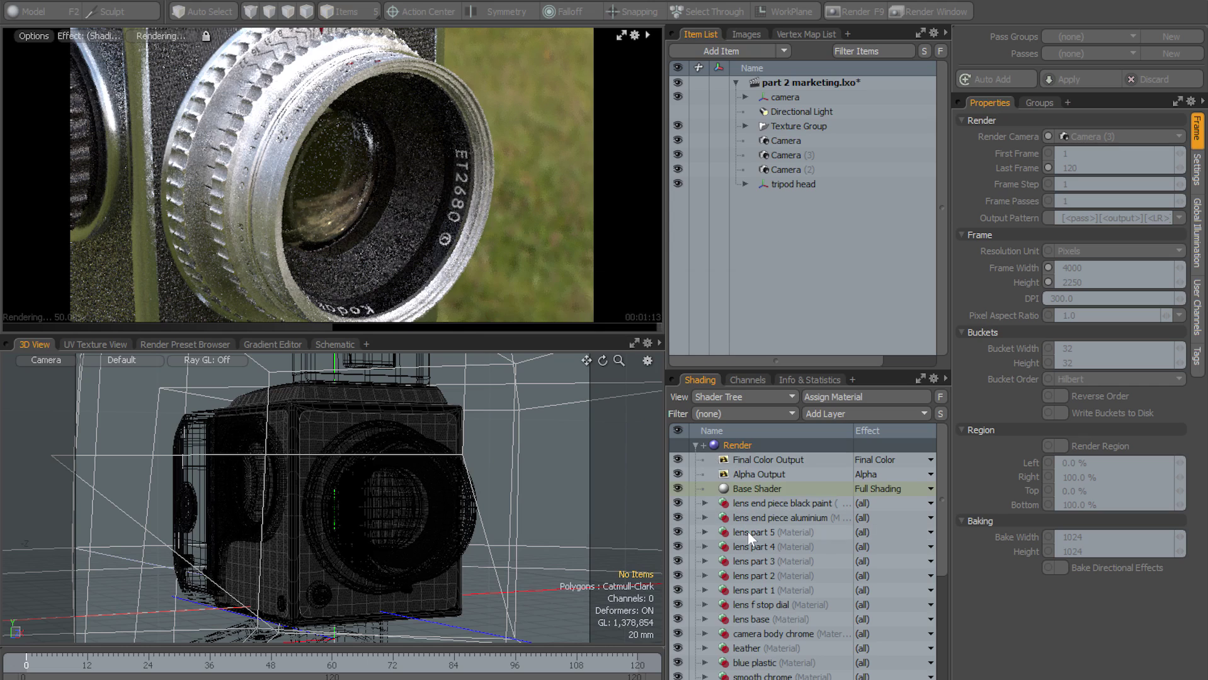
{"action": "left_click", "coordinate": [748, 532]}
{"action": "left_click", "coordinate": [702, 308]}
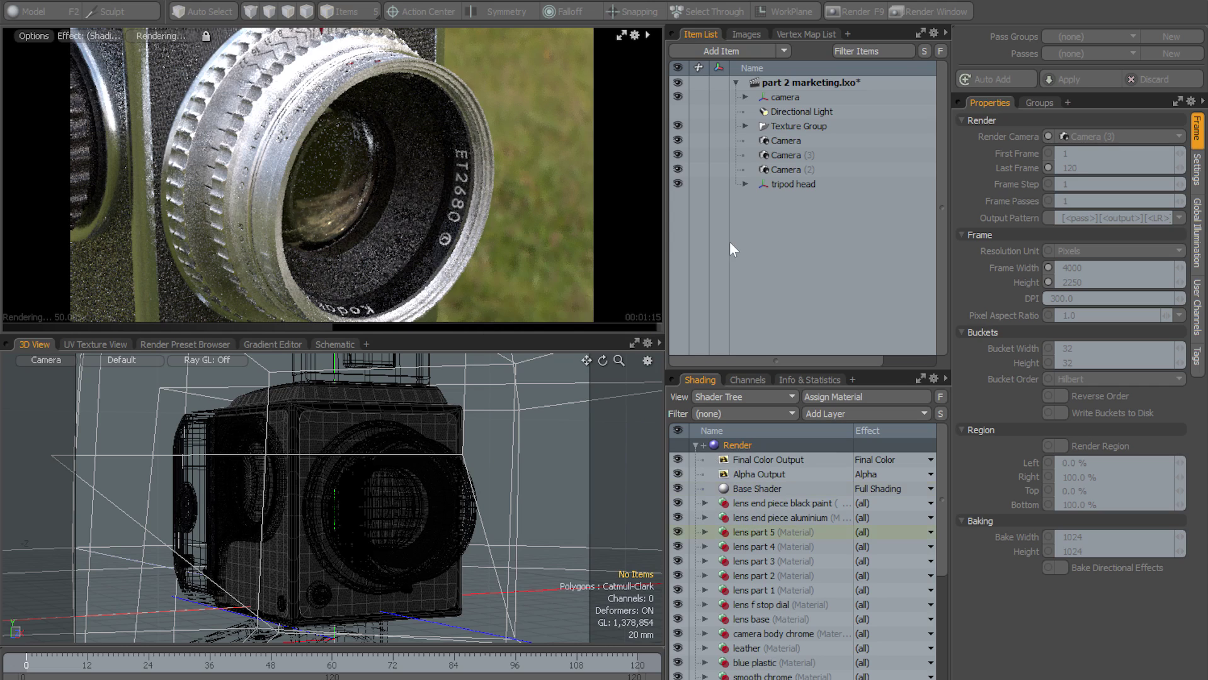
{"action": "left_click", "coordinate": [773, 184]}
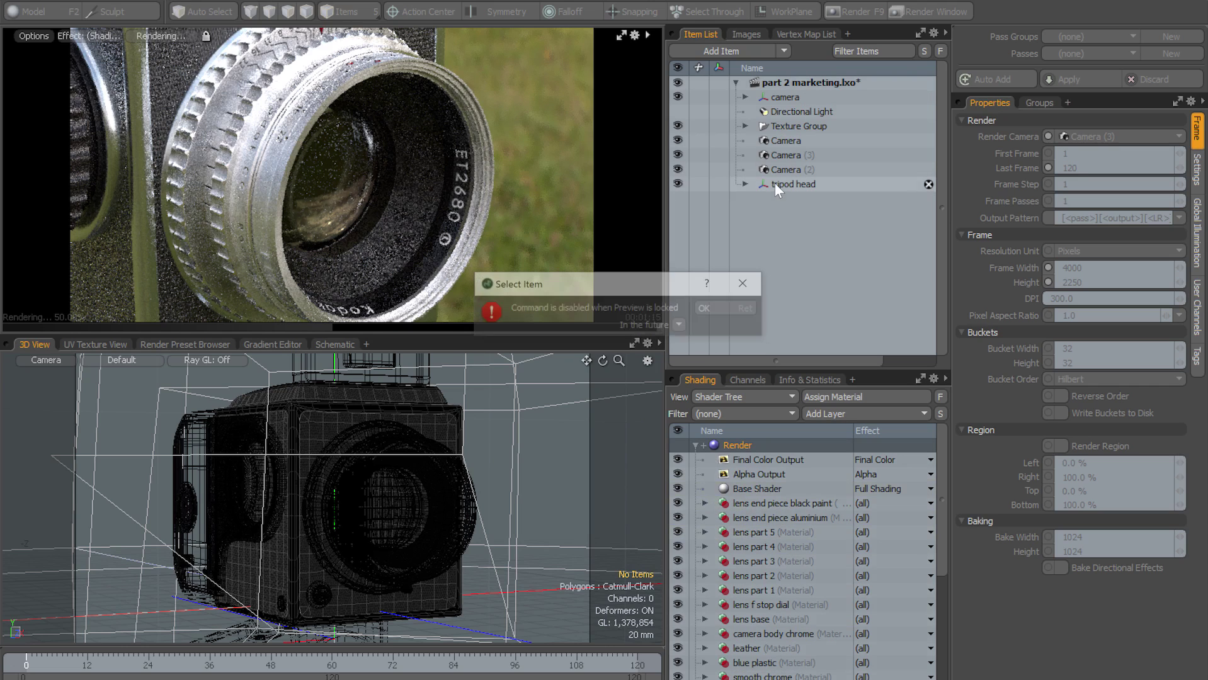
{"action": "left_click", "coordinate": [717, 304]}
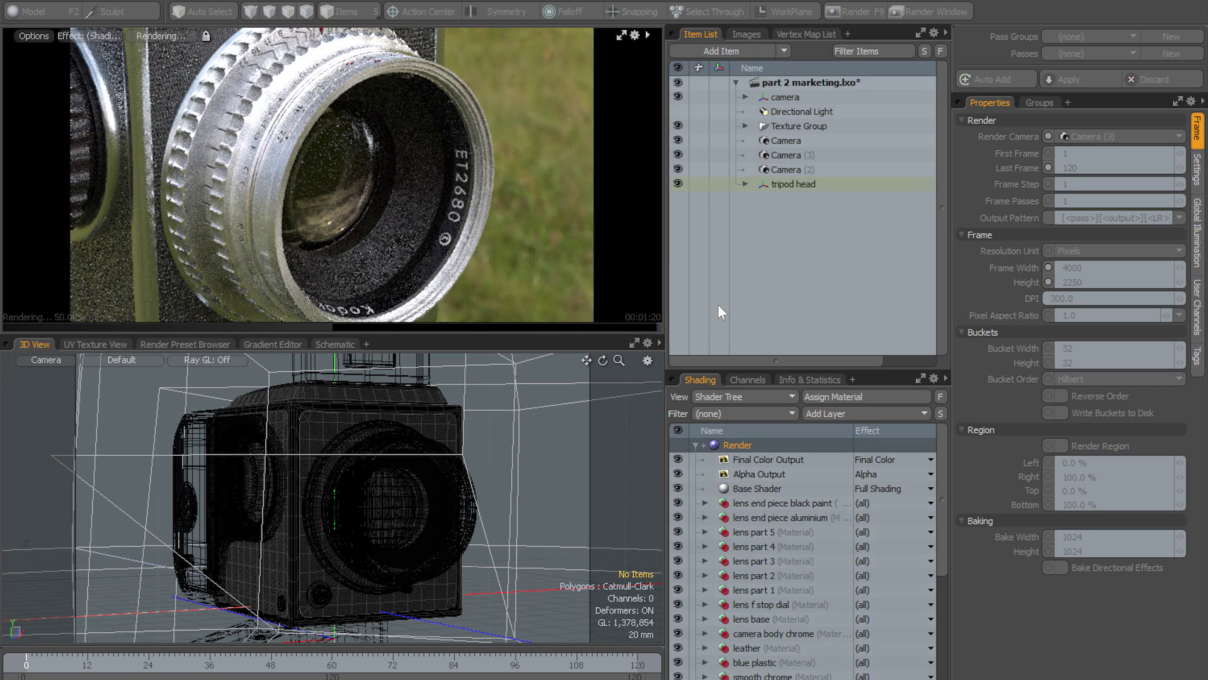
Expand and collapse the camera item and the lens end piece black paint group.
{"action": "left_click", "coordinate": [745, 97]}
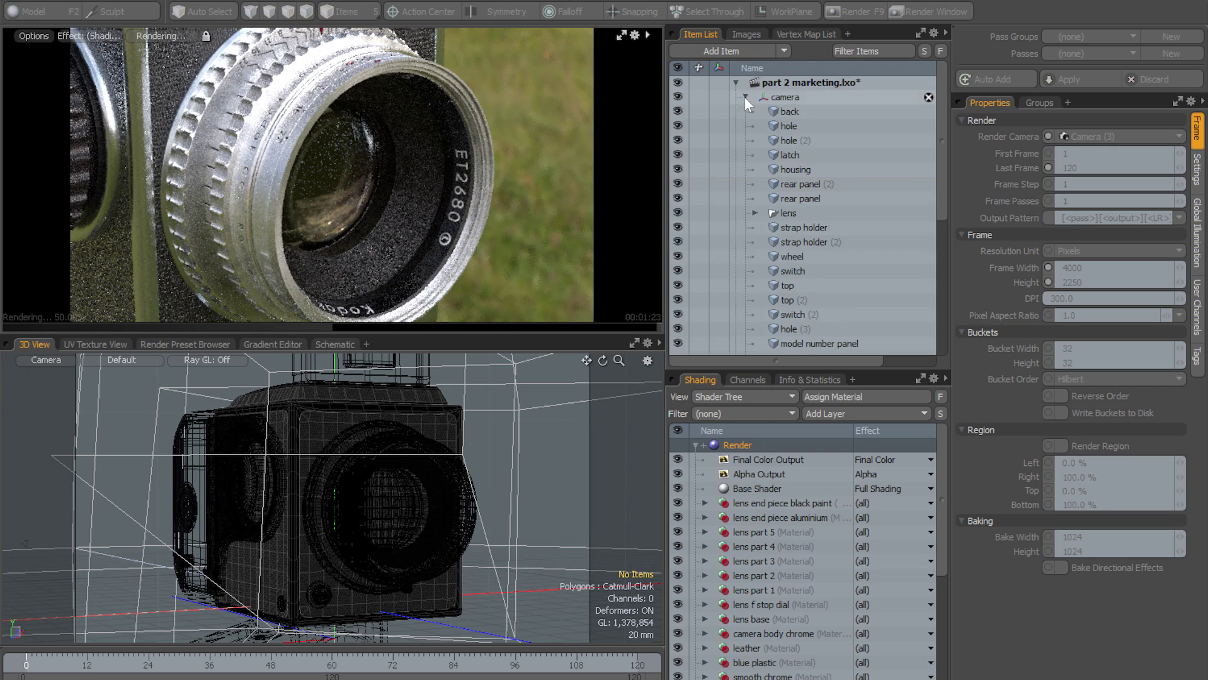
{"action": "scroll", "coordinate": [744, 97], "scroll_direction": "down", "scroll_amount": 1}
{"action": "left_click", "coordinate": [745, 82]}
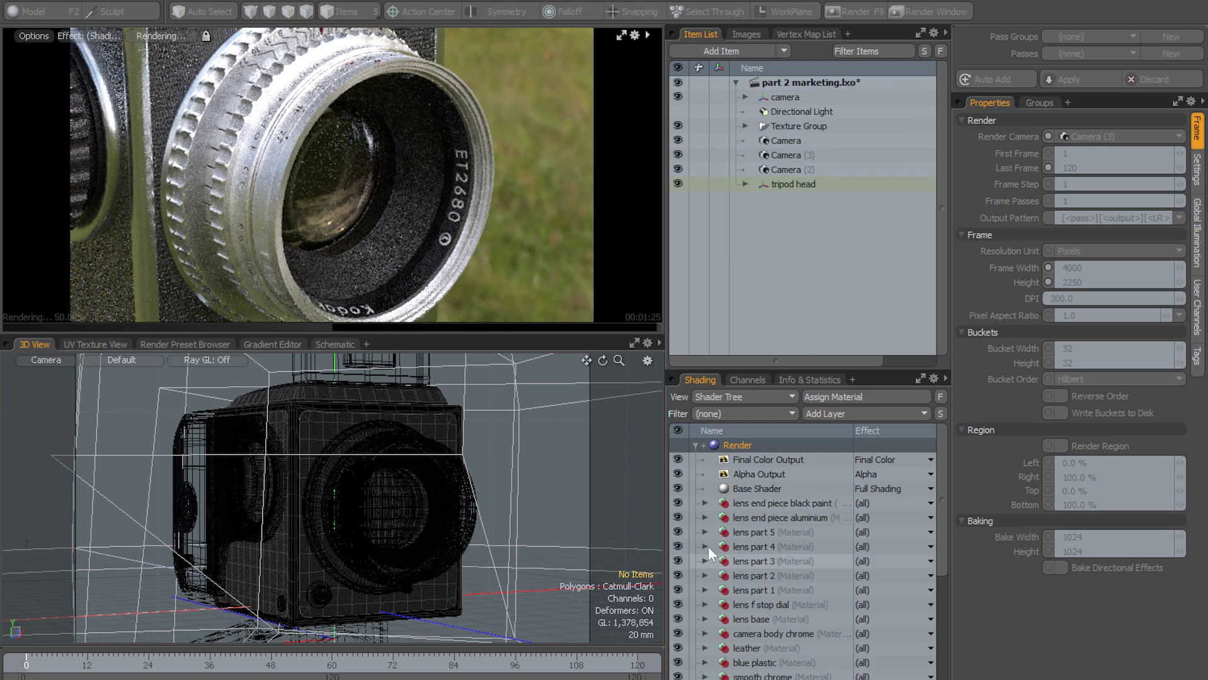
{"action": "left_click", "coordinate": [705, 503]}
{"action": "left_click", "coordinate": [705, 504]}
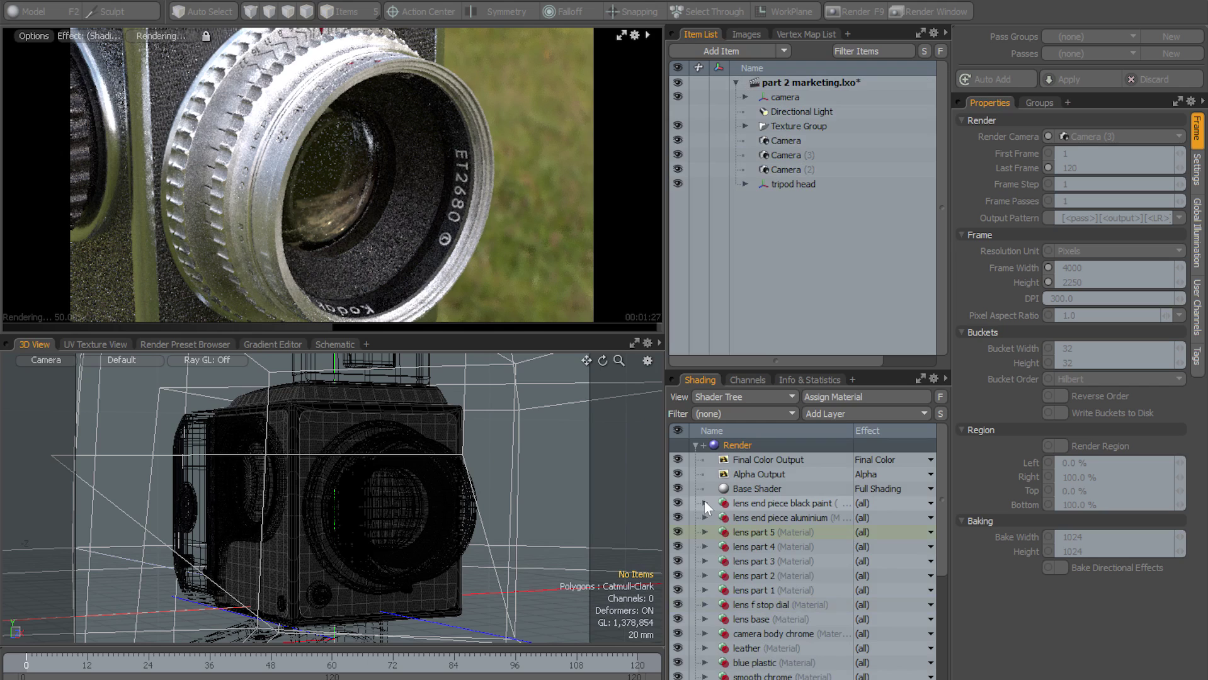
Check the preview options, pause and resume rendering, then view the gear settings and Effect dropdown.
{"action": "left_click", "coordinate": [27, 34]}
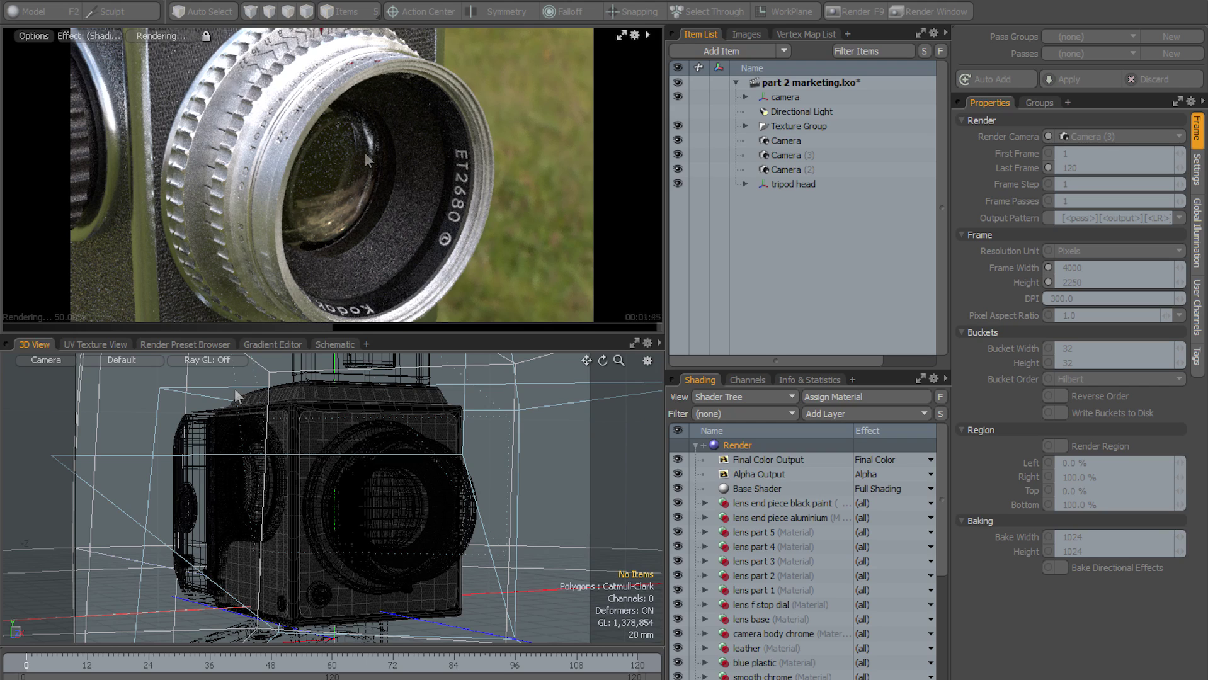
{"action": "left_click", "coordinate": [170, 38]}
{"action": "left_click", "coordinate": [177, 38]}
{"action": "left_click", "coordinate": [634, 35]}
{"action": "left_click", "coordinate": [110, 37]}
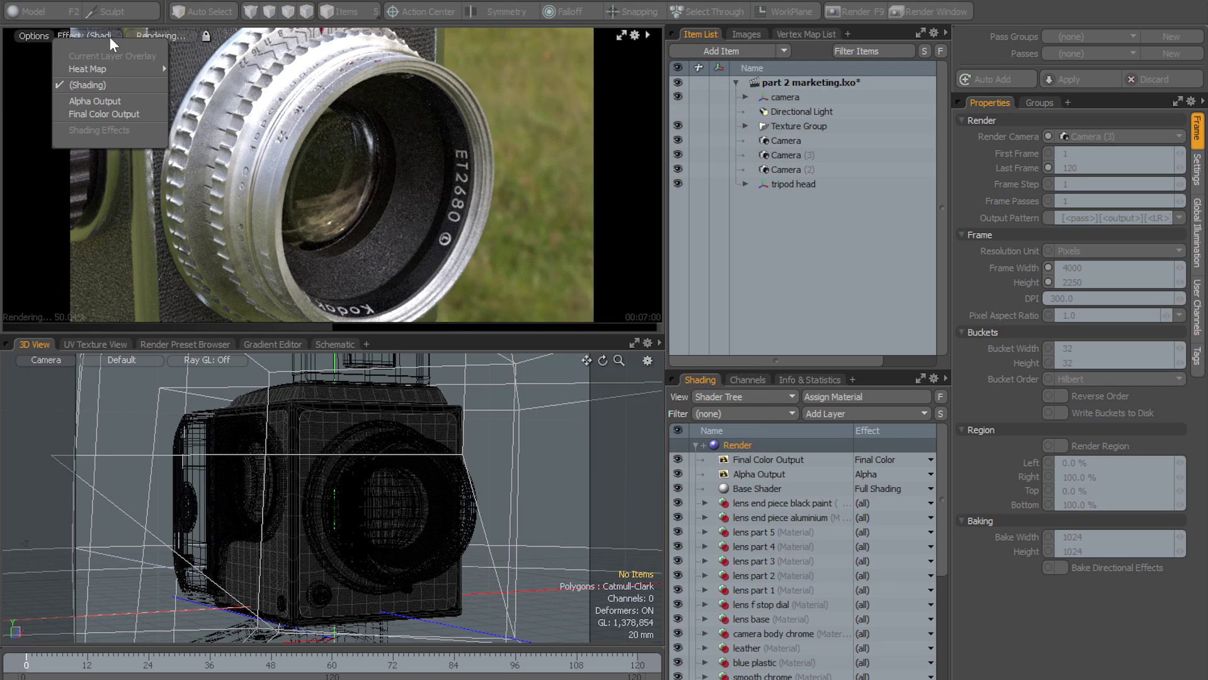
Set the preview Effect to Alpha Output, then back to (Shading).
{"action": "left_click", "coordinate": [100, 101]}
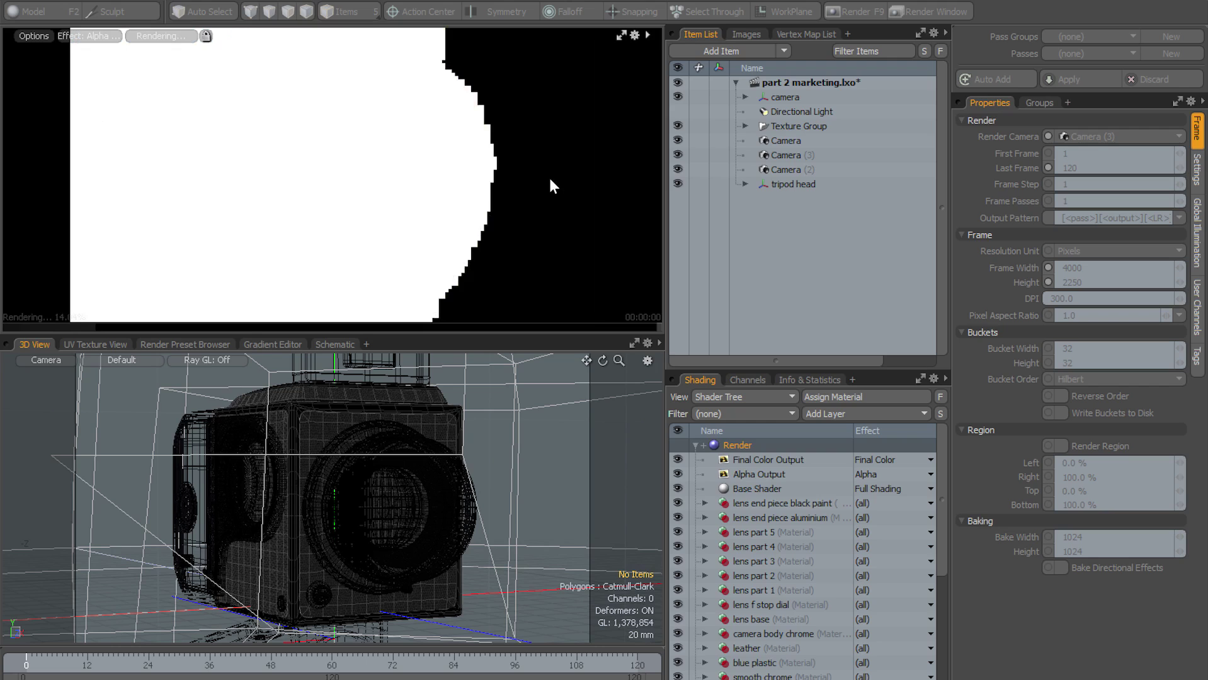
{"action": "left_click", "coordinate": [110, 35]}
{"action": "left_click", "coordinate": [103, 77]}
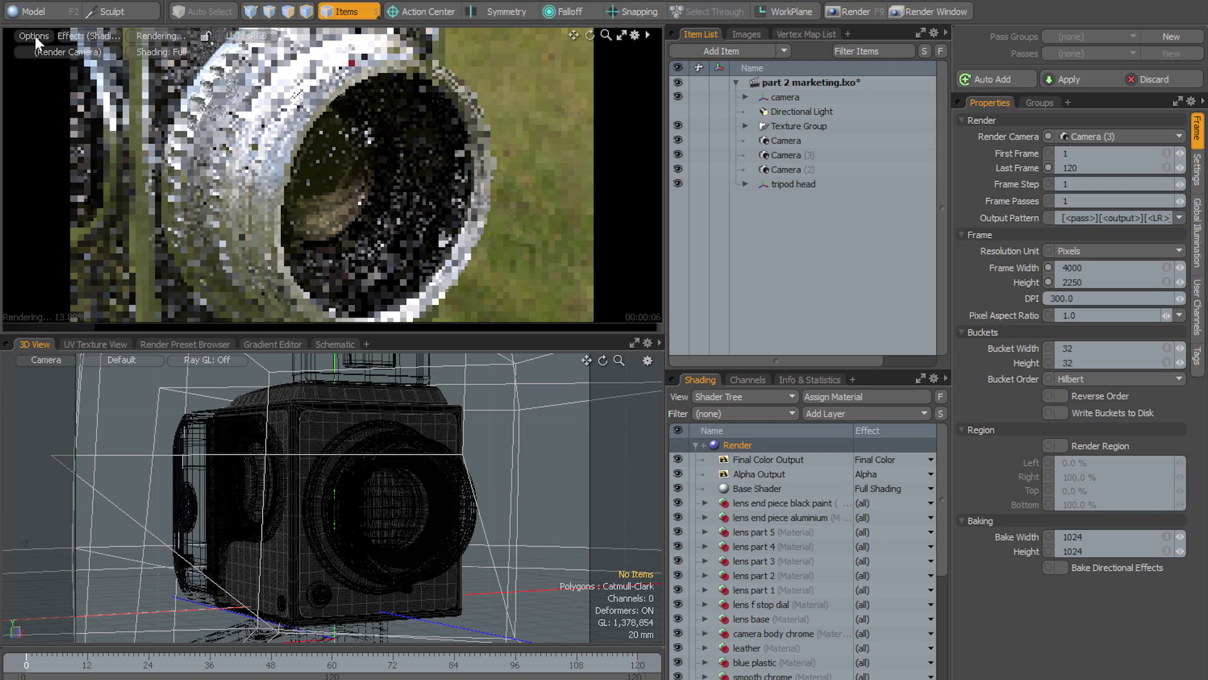
Toggle rendering of all outputs, restart the lens preview render, and lock the preview.
{"action": "left_click", "coordinate": [34, 36]}
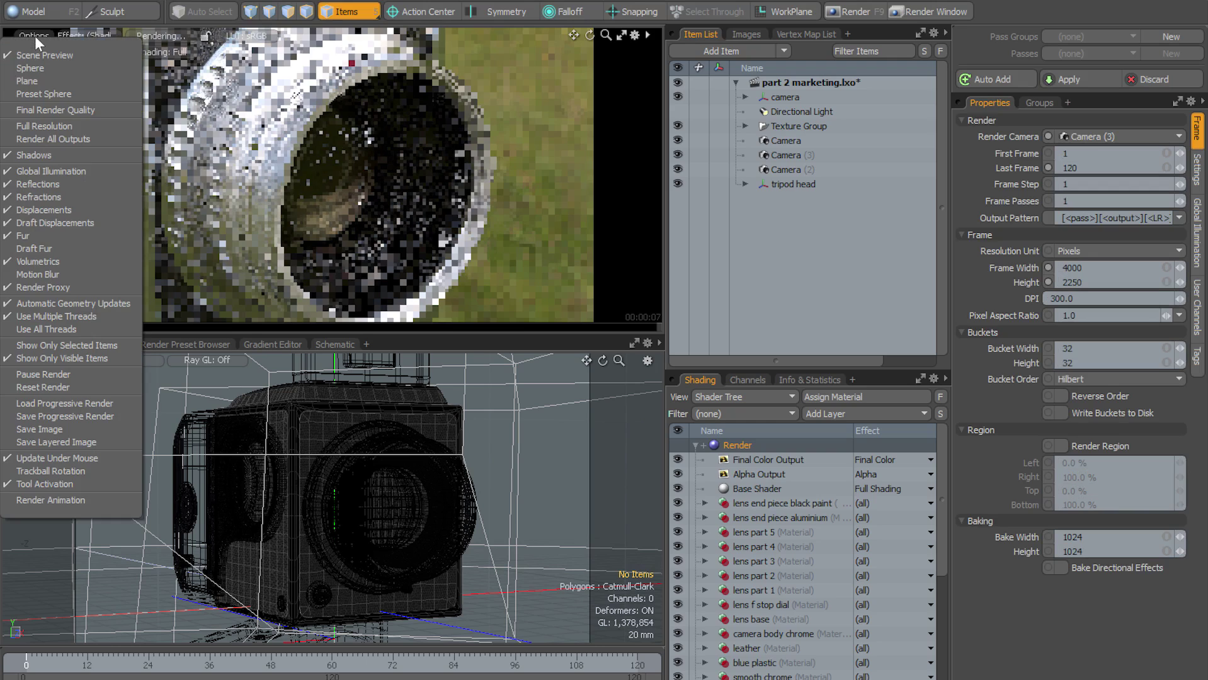
{"action": "left_click", "coordinate": [32, 138]}
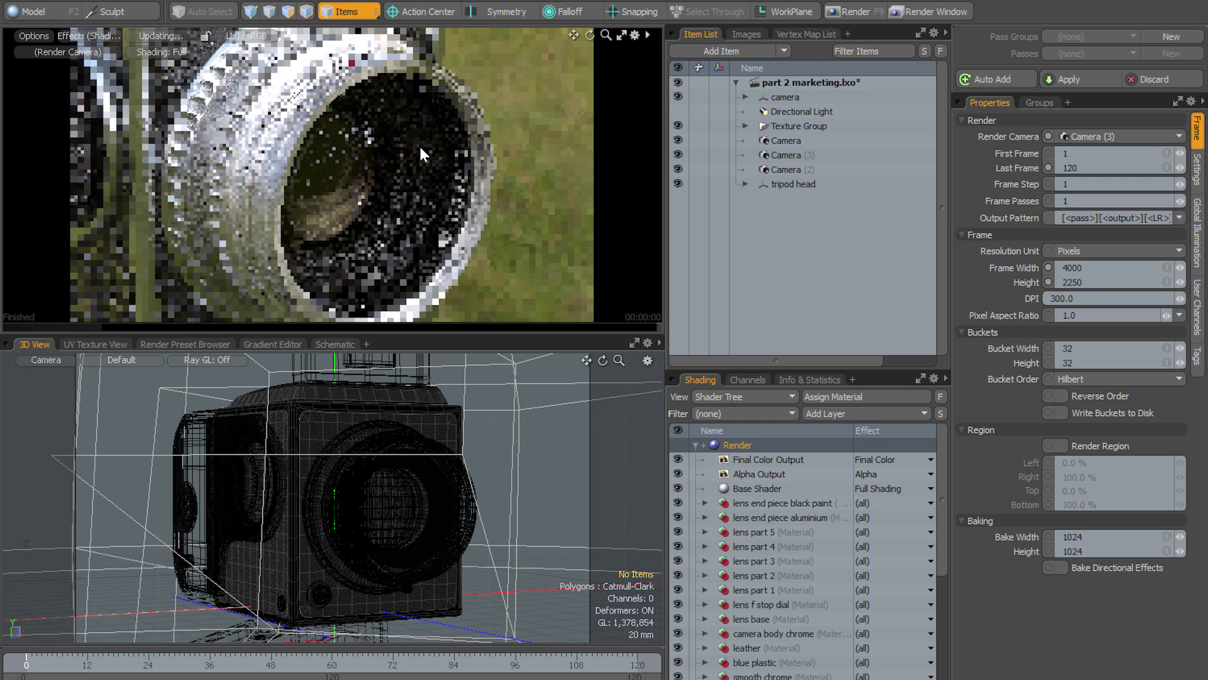
{"action": "left_click", "coordinate": [206, 35]}
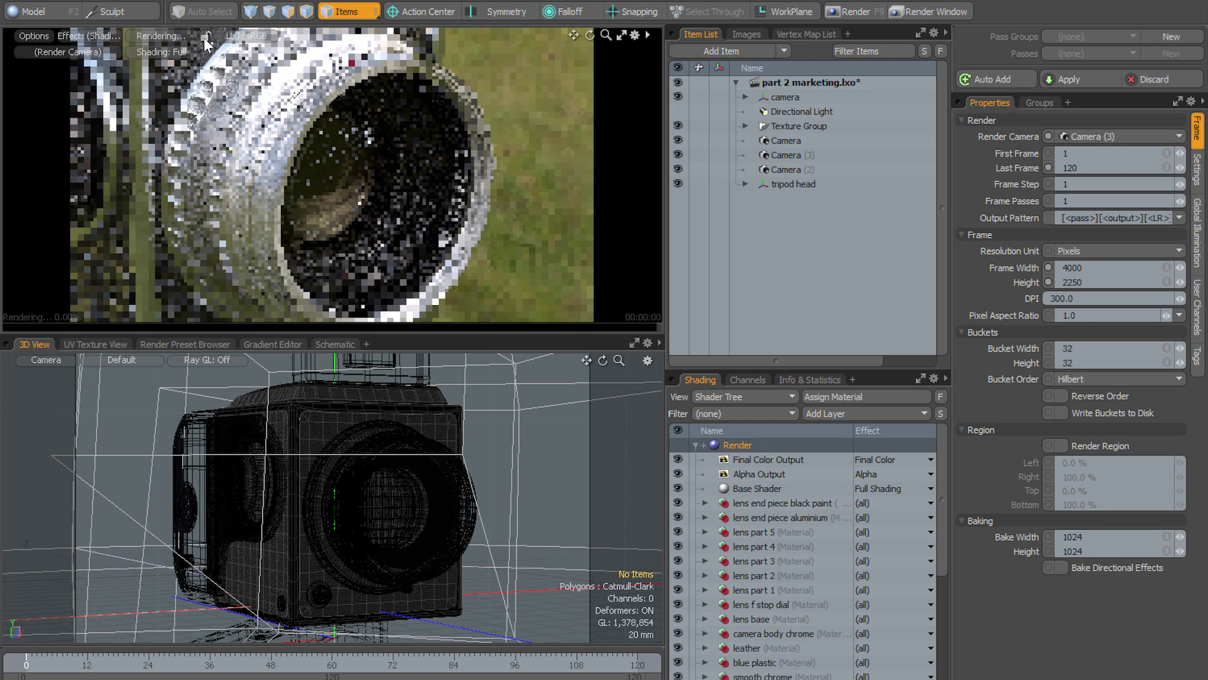
{"action": "left_click", "coordinate": [206, 36]}
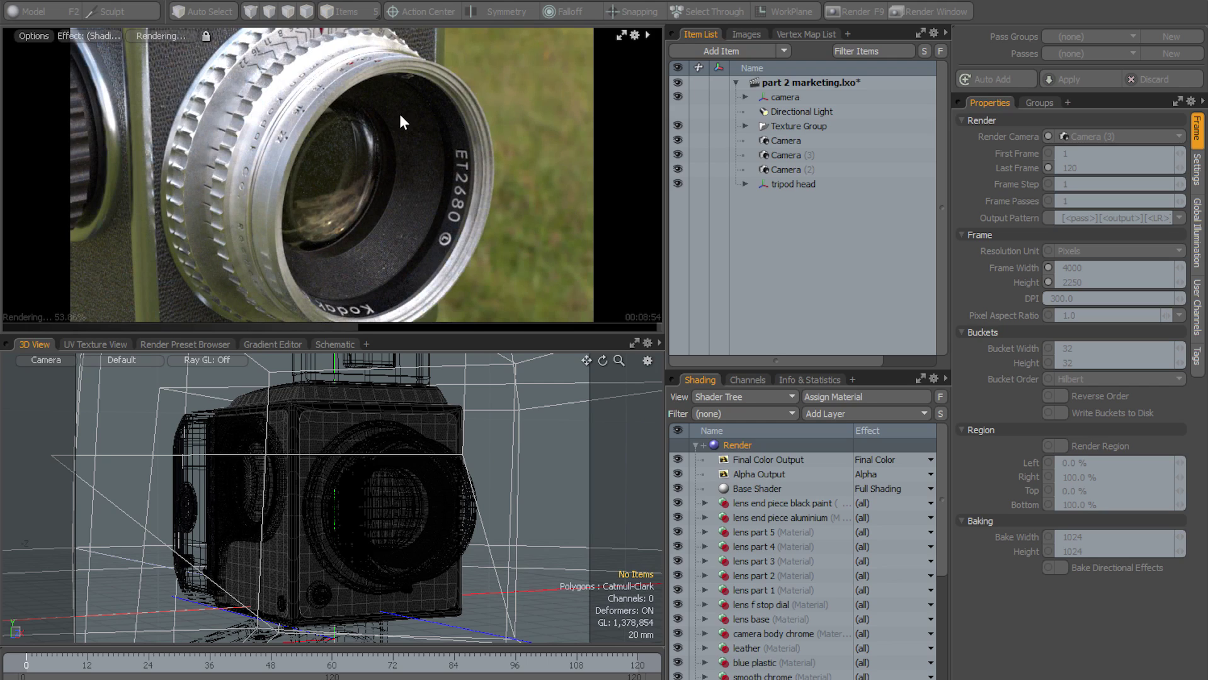
{"action": "left_click", "coordinate": [87, 36]}
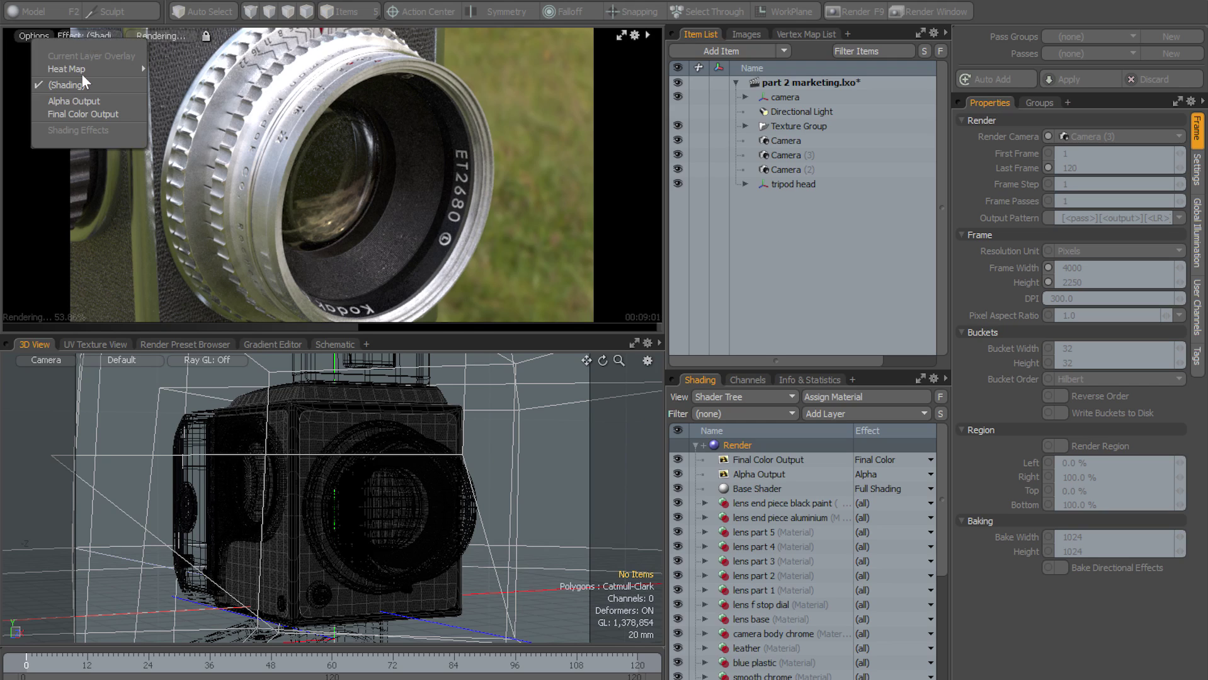
{"action": "left_click", "coordinate": [81, 95]}
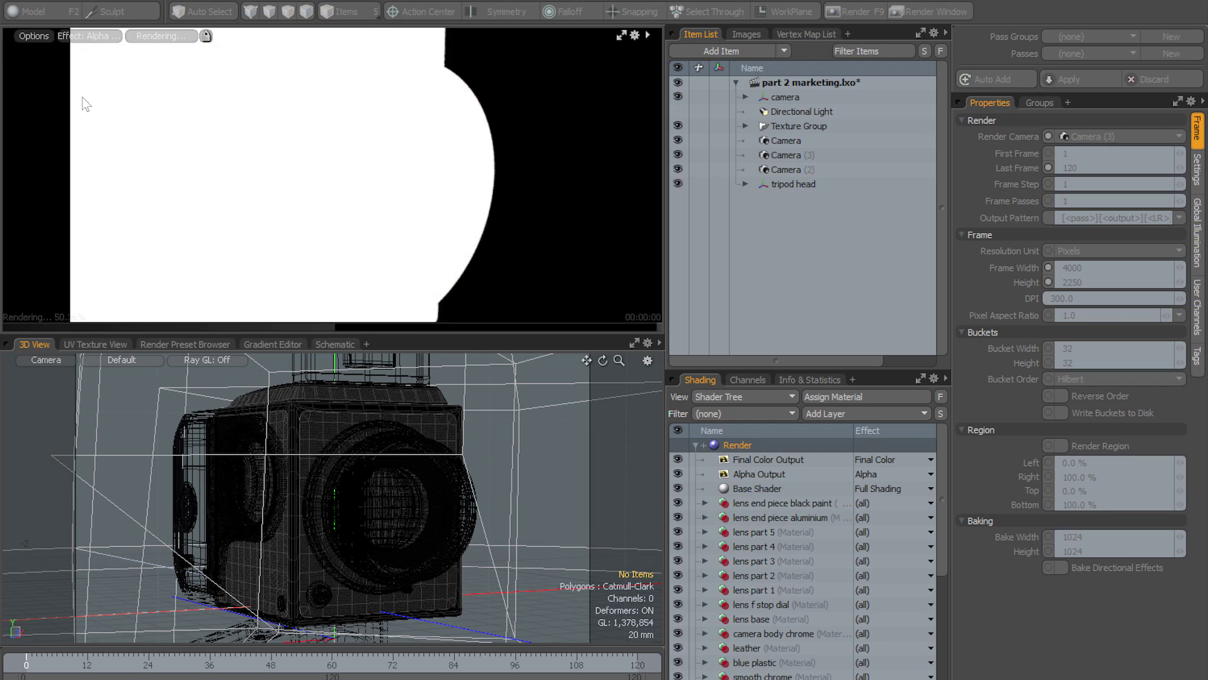
{"action": "left_click", "coordinate": [93, 35]}
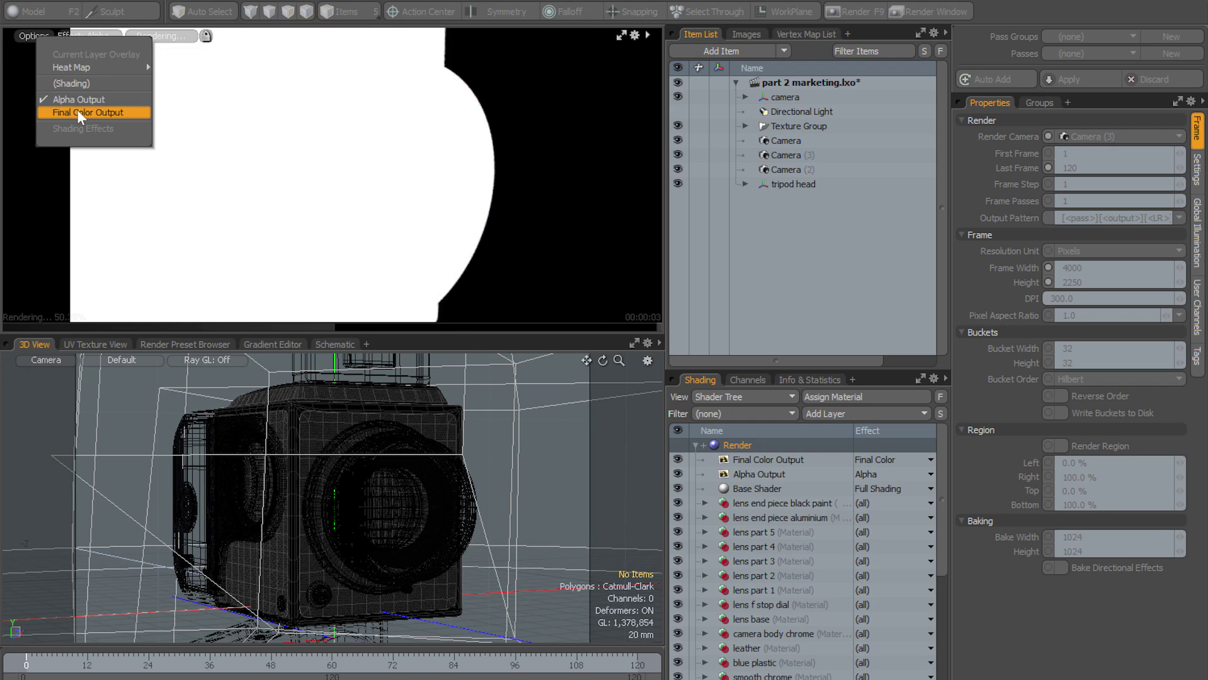
{"action": "left_click", "coordinate": [76, 110]}
{"action": "left_click", "coordinate": [98, 35]}
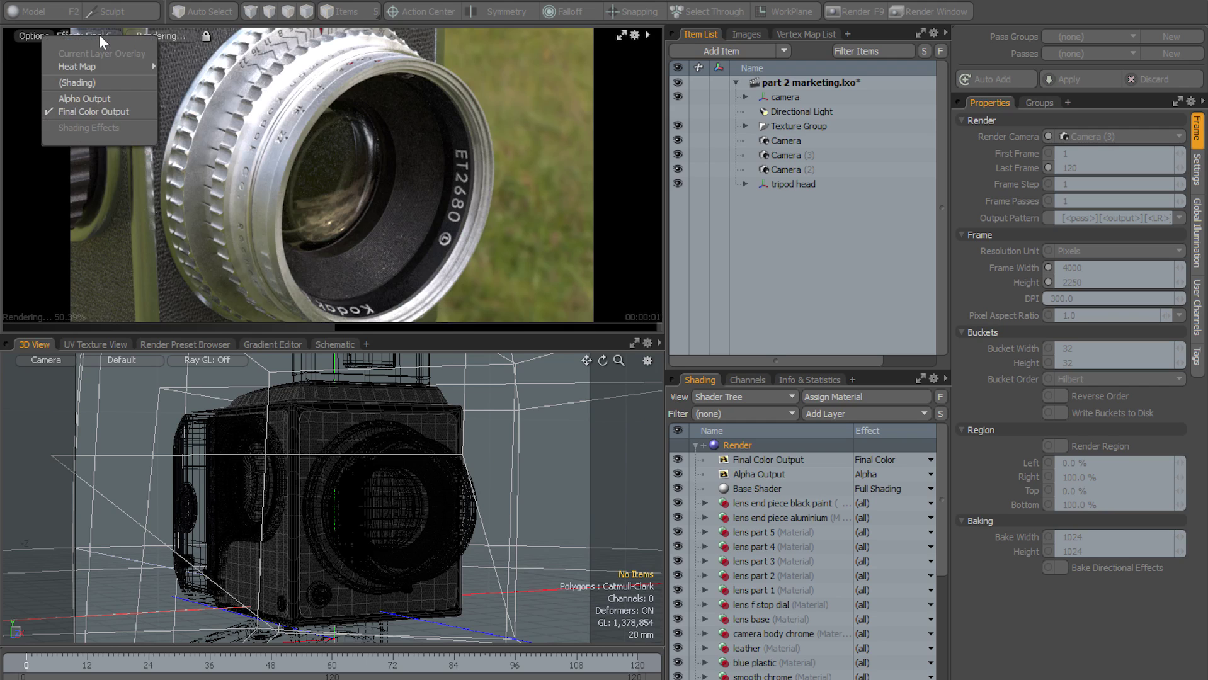
{"action": "left_click", "coordinate": [86, 84]}
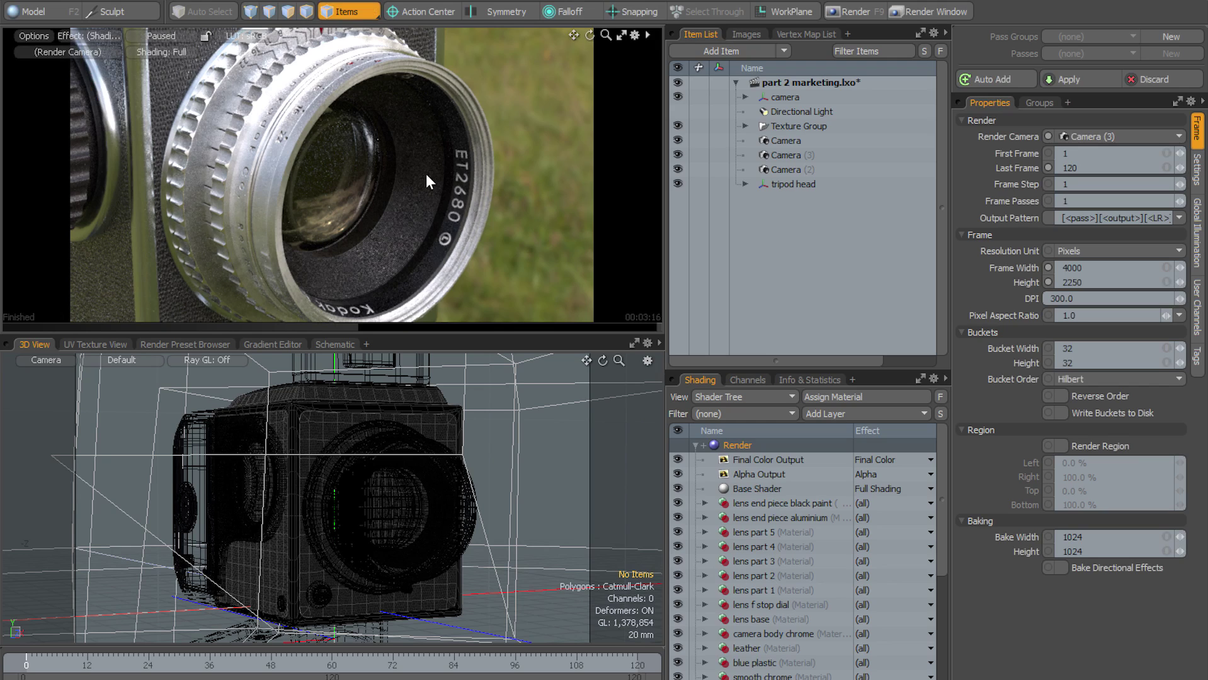
Open the standalone Preview window with F8 and review its Options list and Preview Settings unchanged.
{"action": "key", "text": "F8"}
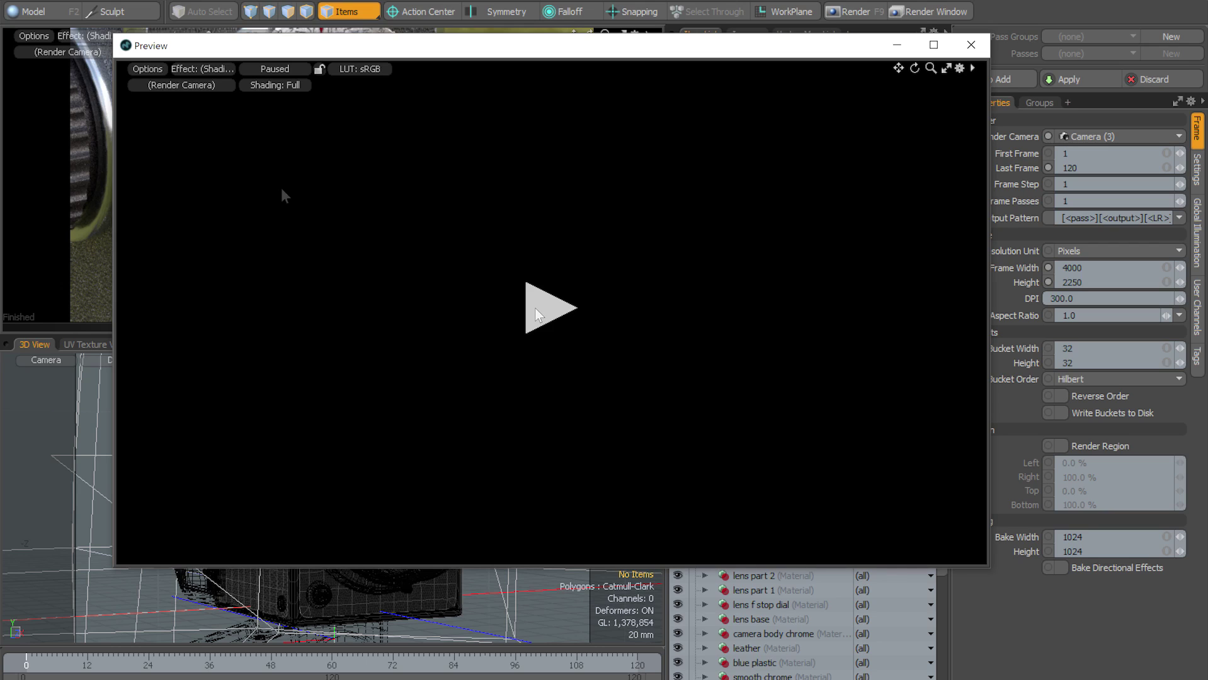
{"action": "left_click", "coordinate": [148, 70]}
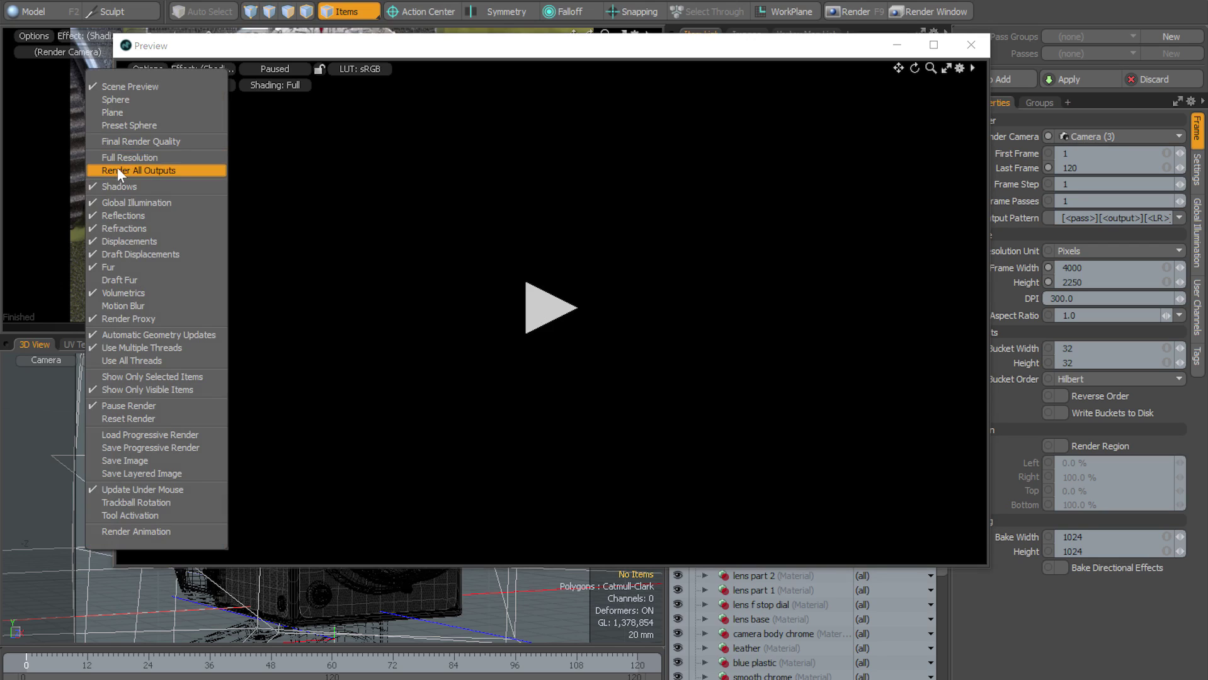
{"action": "left_click", "coordinate": [401, 50]}
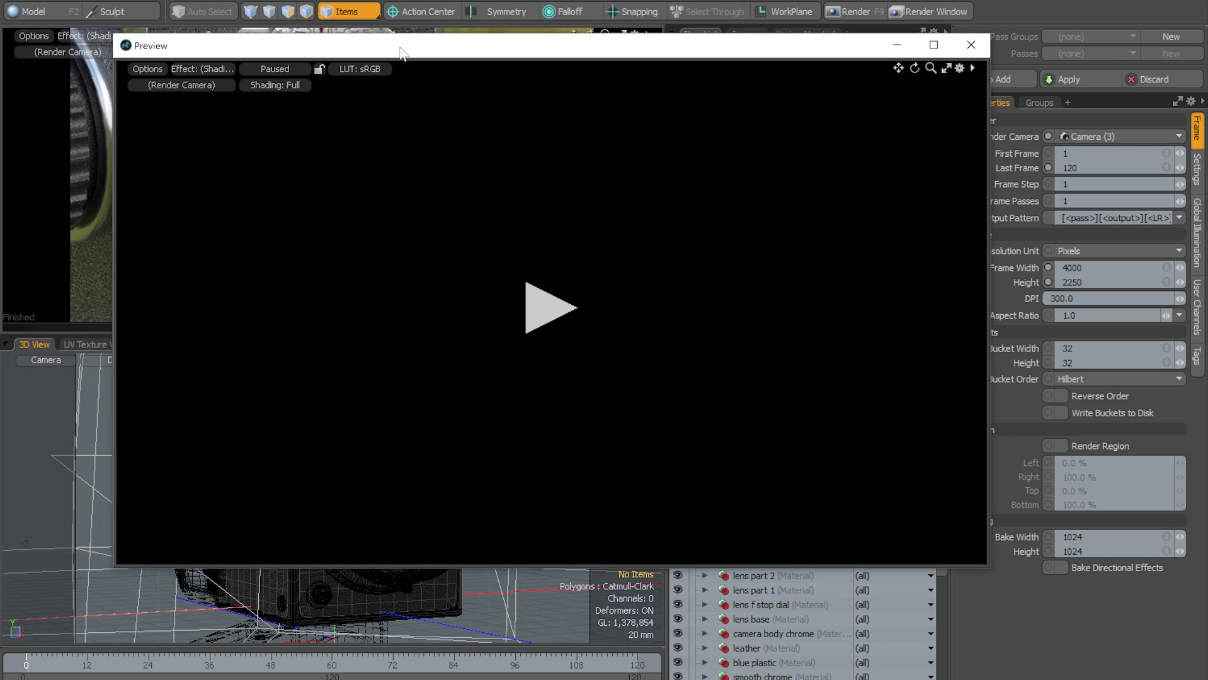
{"action": "left_click", "coordinate": [961, 68]}
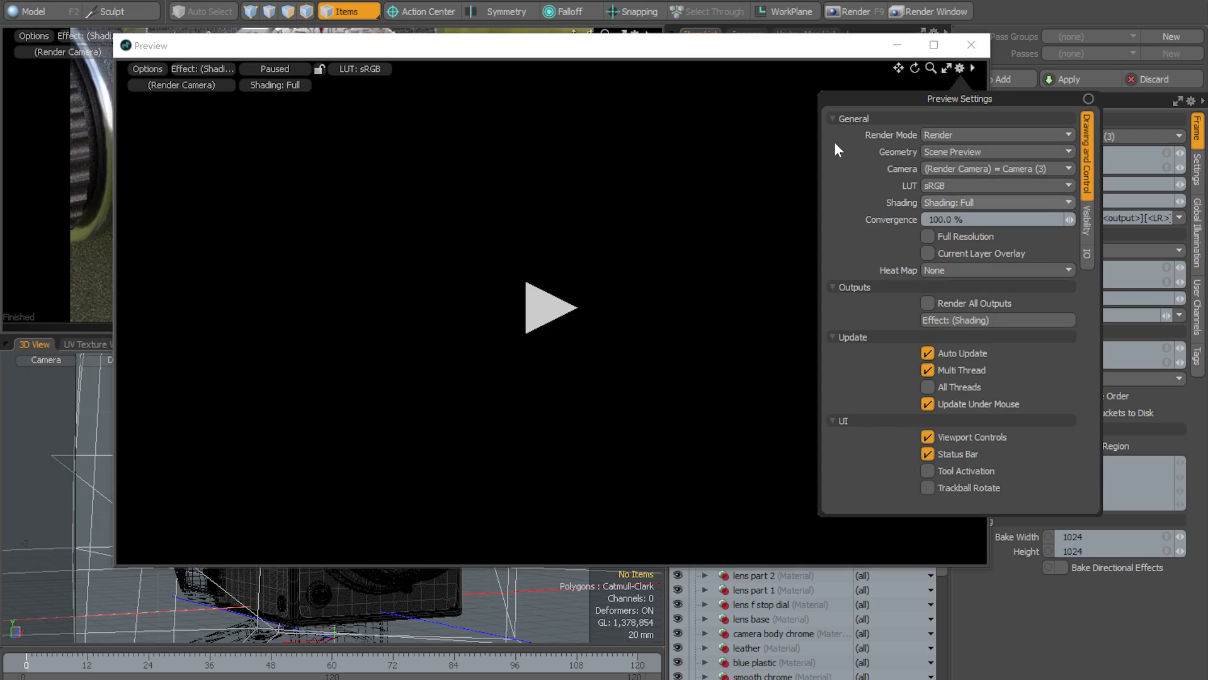
{"action": "left_click", "coordinate": [632, 56]}
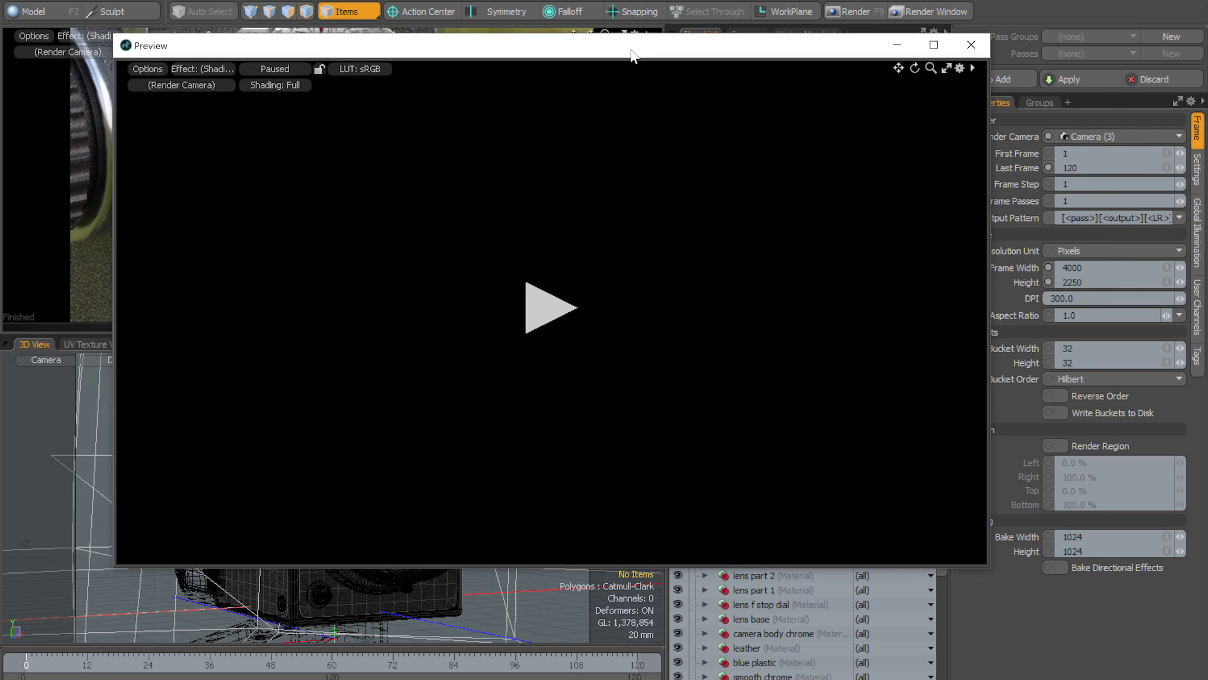
Start rendering in the standalone Preview window and lock it.
{"action": "left_click", "coordinate": [549, 307]}
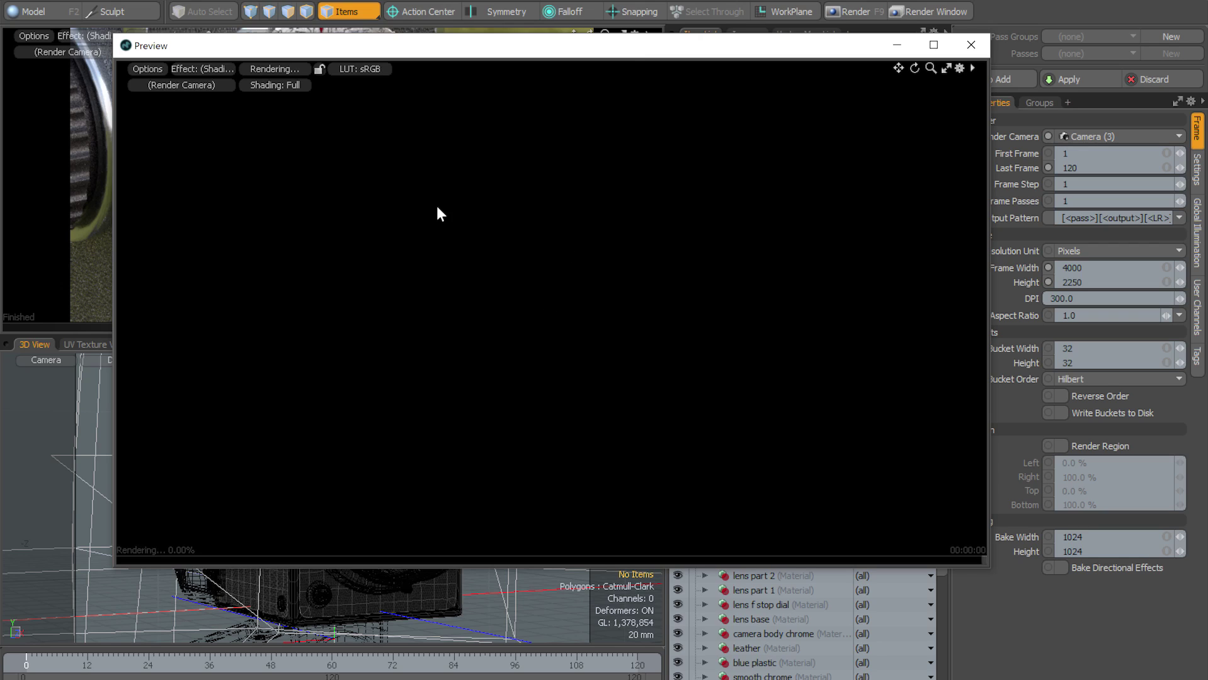
{"action": "left_click", "coordinate": [319, 70]}
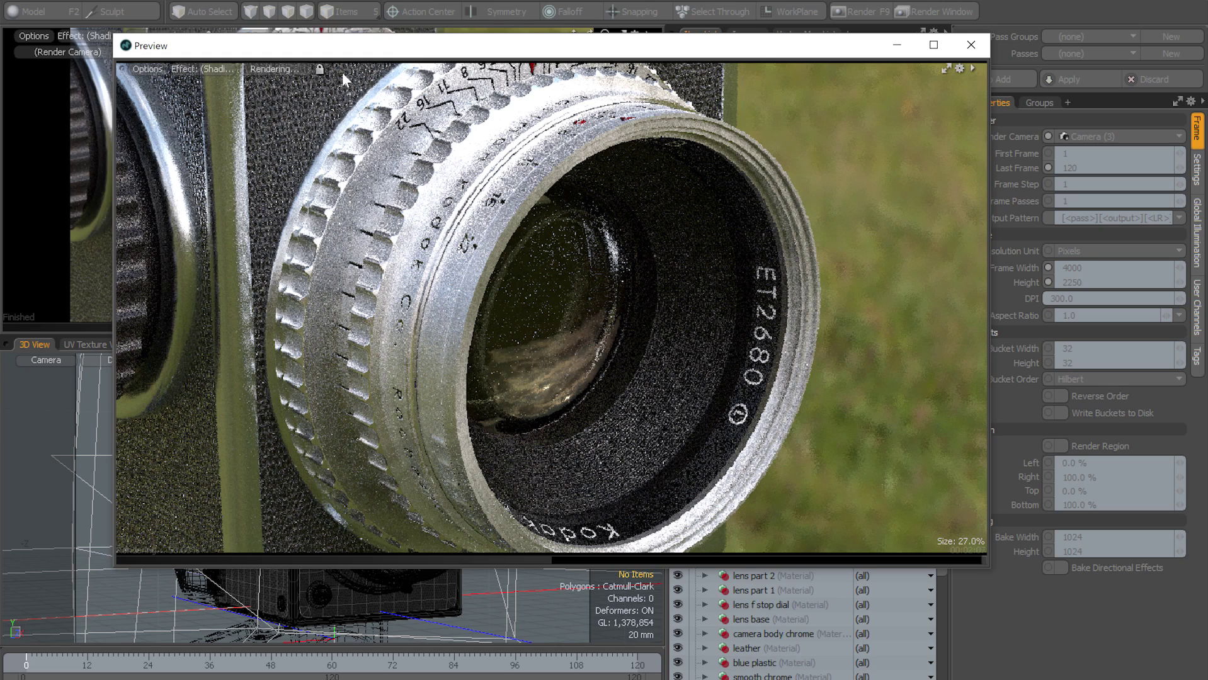
{"action": "left_click", "coordinate": [144, 68]}
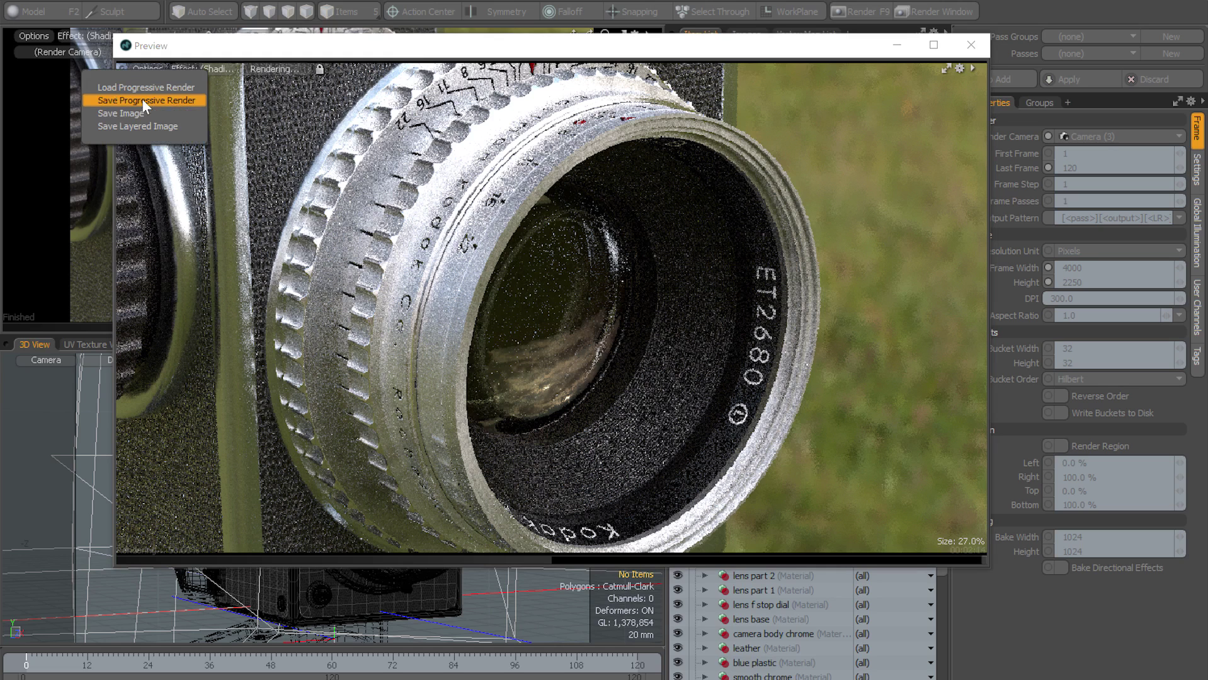
{"action": "left_click", "coordinate": [312, 57]}
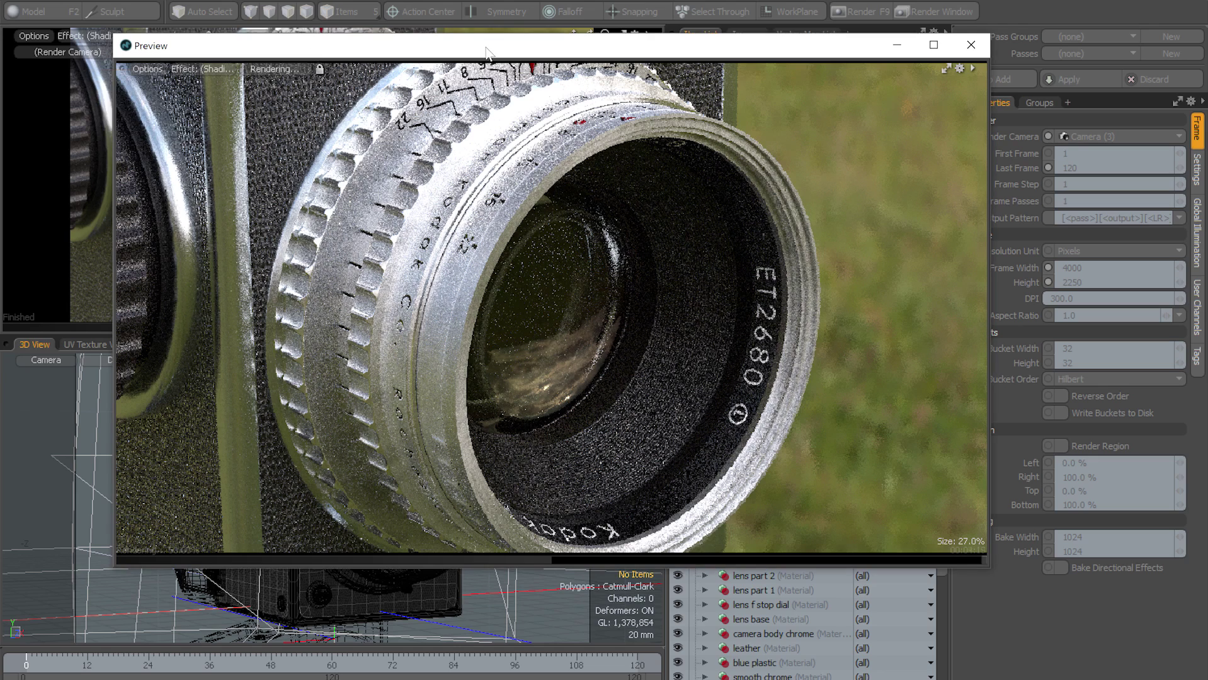